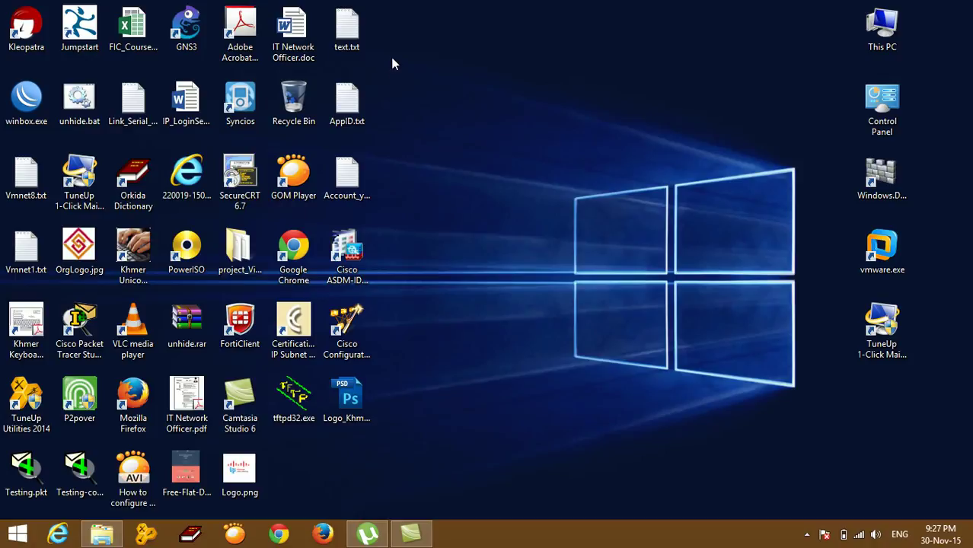
Step: Bring up the Test folder on Data (E:) and select the Recuva.exe installer
{"action": "left_click", "coordinate": [291, 99]}
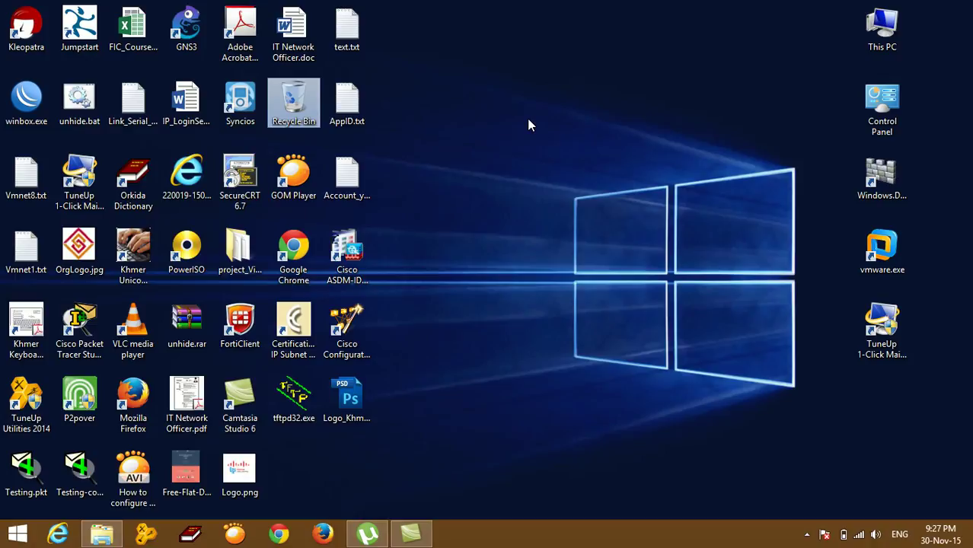
{"action": "left_click", "coordinate": [105, 537]}
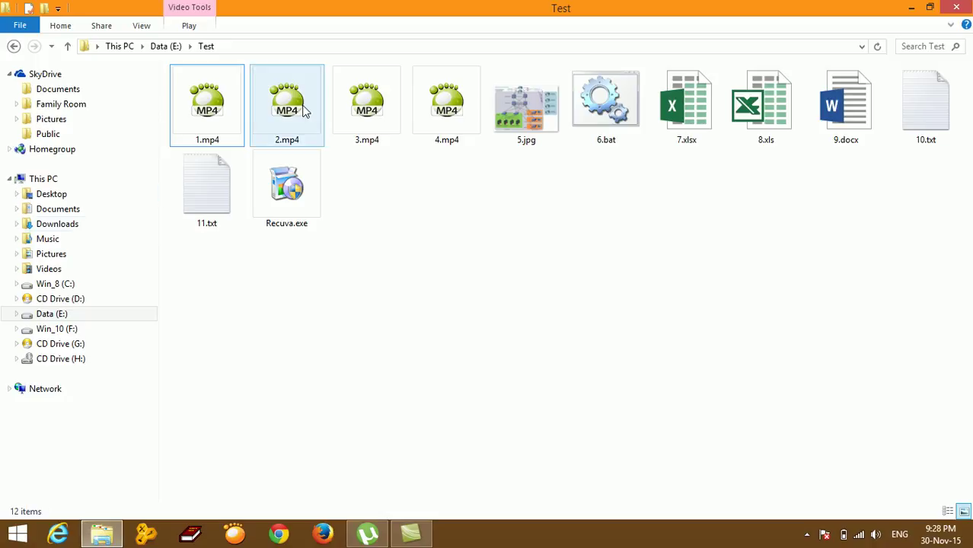
{"action": "left_click", "coordinate": [307, 197]}
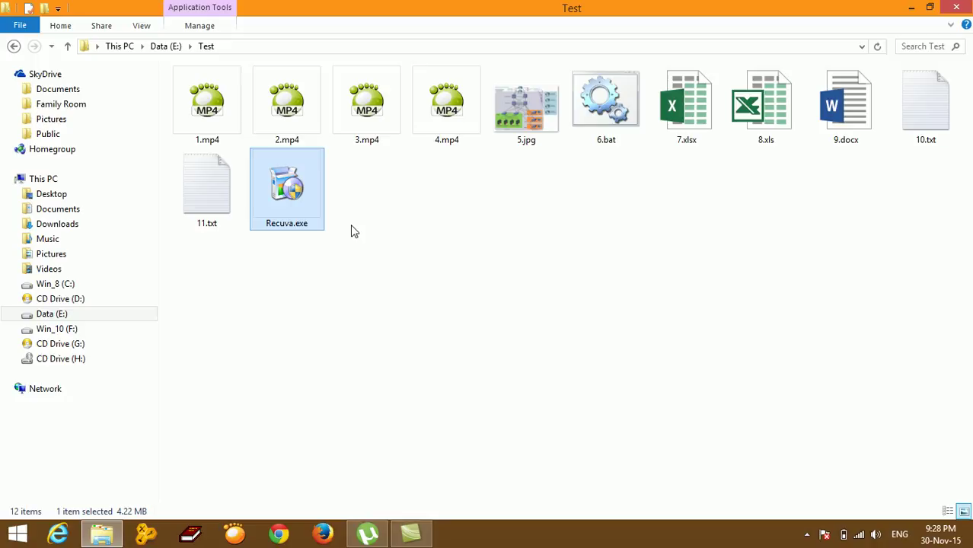
Step: Switch to Google Chrome and open the filehippo.com website
{"action": "left_click", "coordinate": [288, 533]}
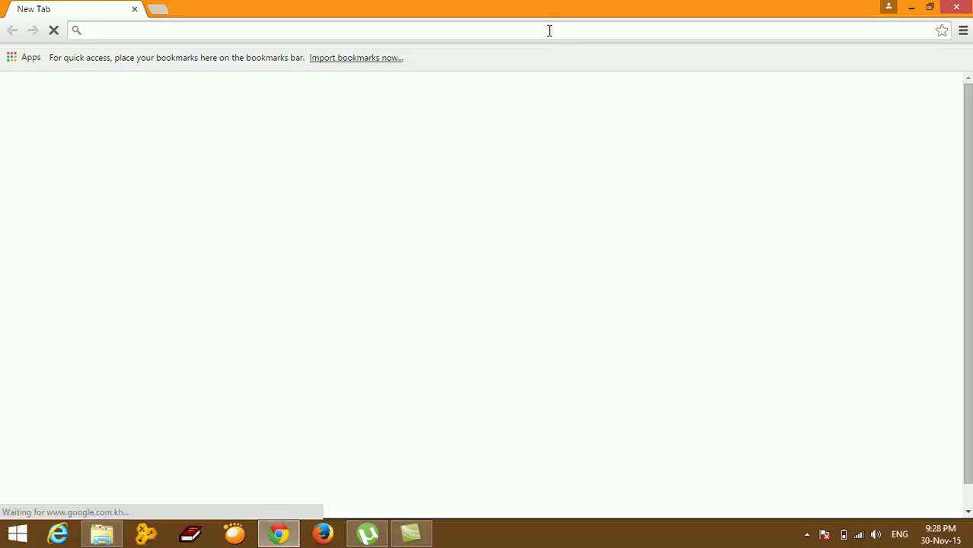
{"action": "type", "text": "file"}
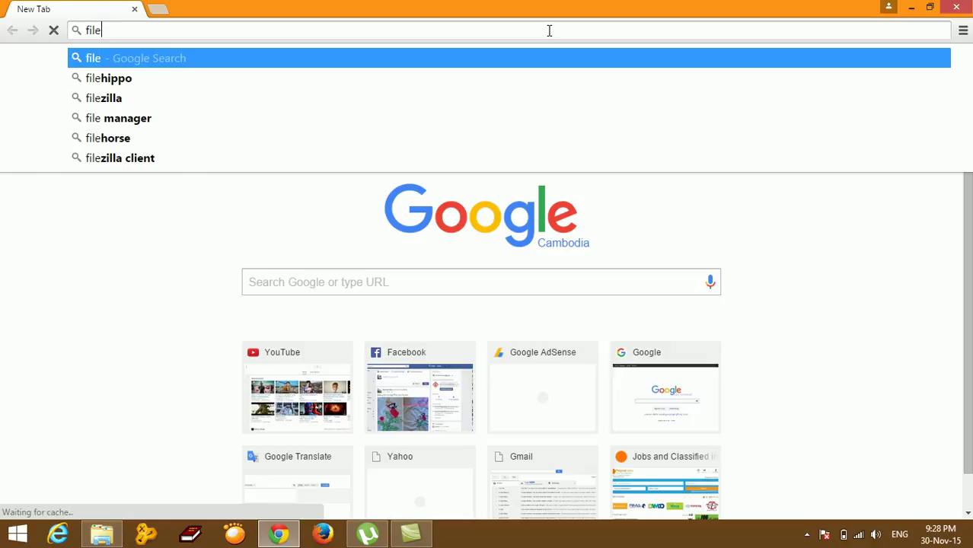
{"action": "key", "text": "Down"}
{"action": "key", "text": "Return"}
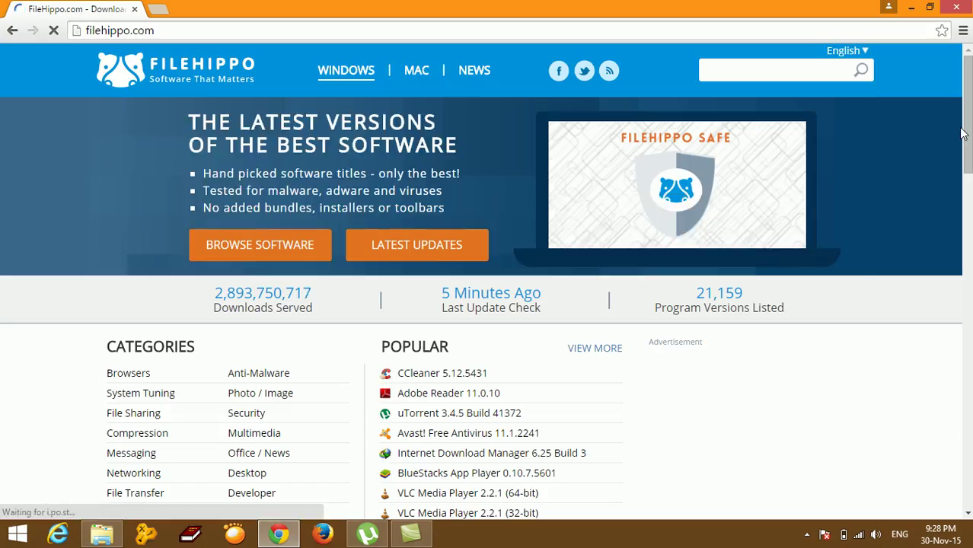
Step: View the Recuva 1.52.1086 download page from the popular software list and minimize the browser
{"action": "scroll", "coordinate": [963, 135], "scroll_direction": "down", "scroll_amount": 2}
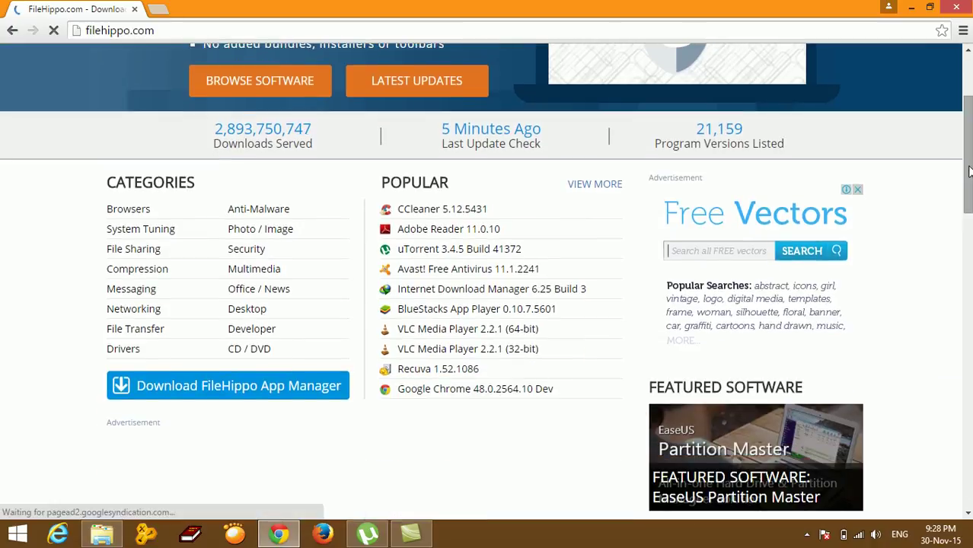
{"action": "left_click", "coordinate": [456, 373]}
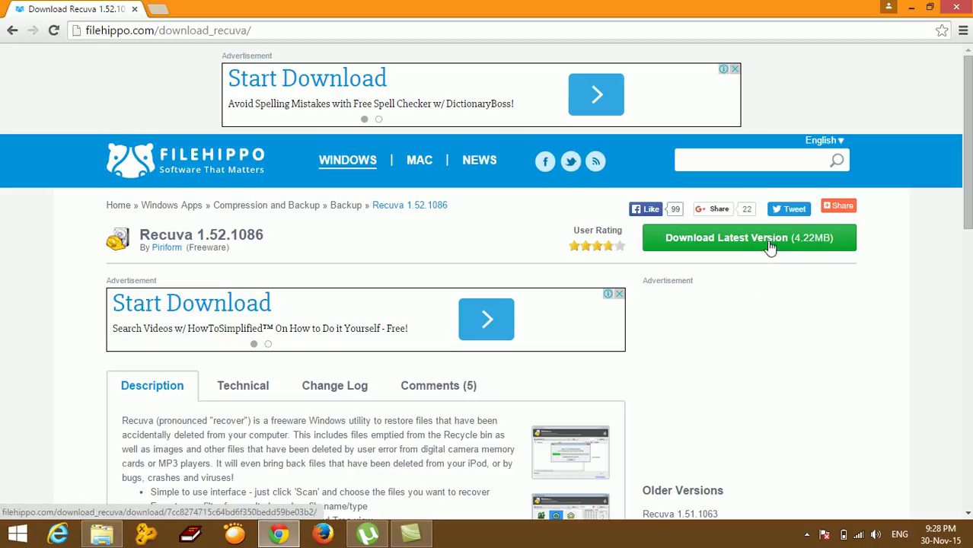
{"action": "left_click", "coordinate": [913, 9]}
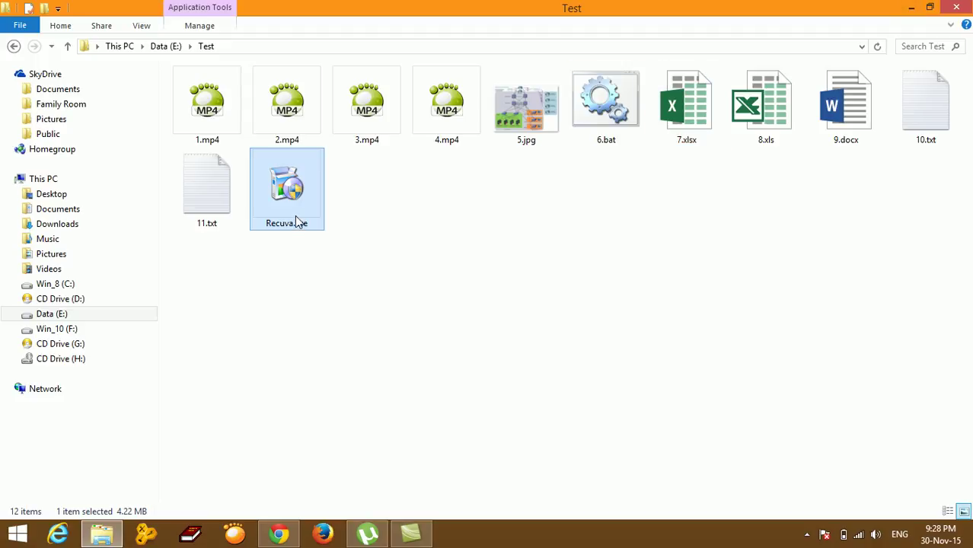
Step: Refresh the Test folder and run Recuva.exe as administrator
{"action": "right_click", "coordinate": [379, 185]}
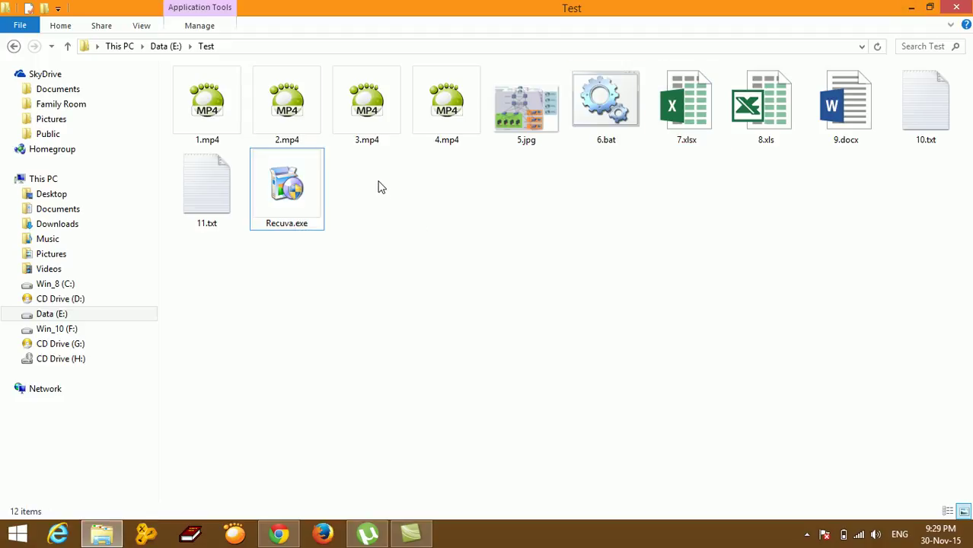
{"action": "left_click", "coordinate": [403, 238]}
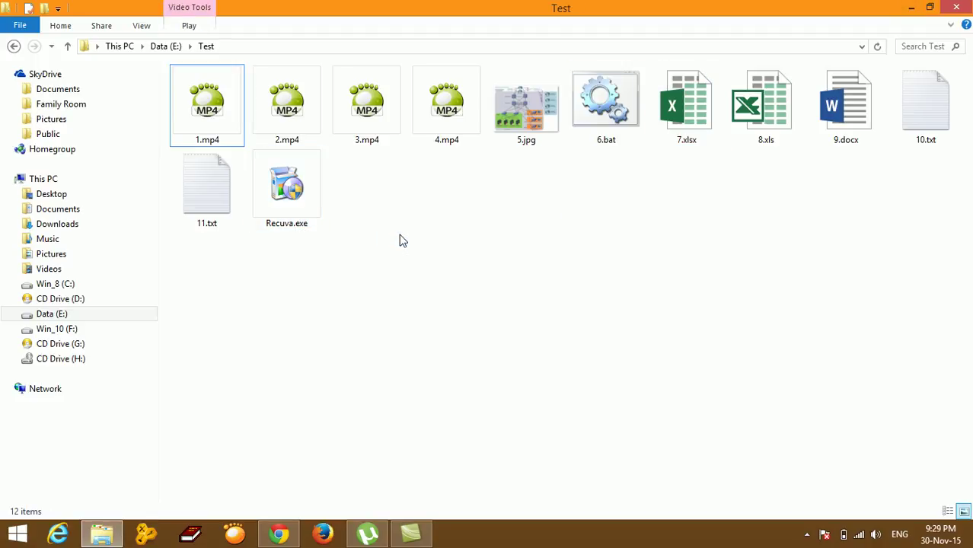
{"action": "left_click", "coordinate": [307, 204]}
{"action": "right_click", "coordinate": [304, 195]}
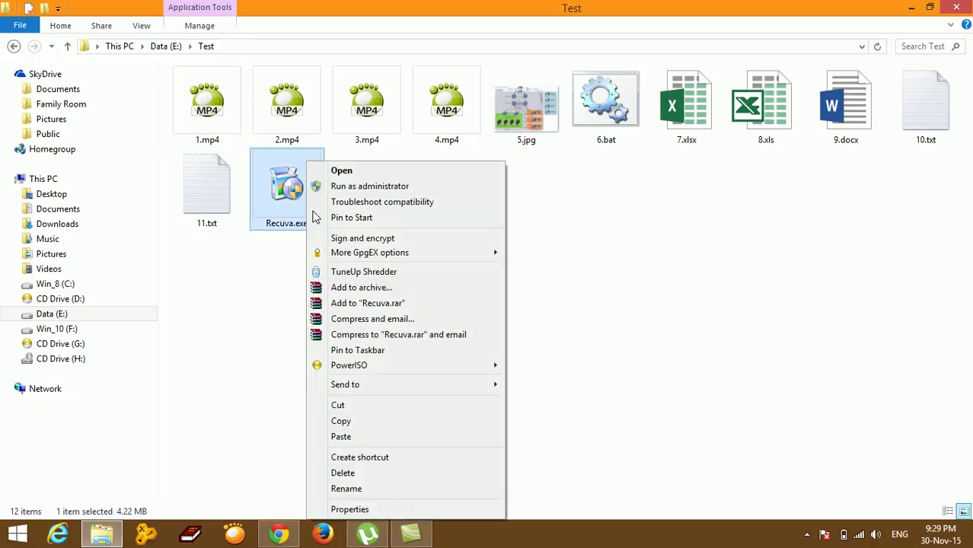
{"action": "left_click", "coordinate": [320, 190]}
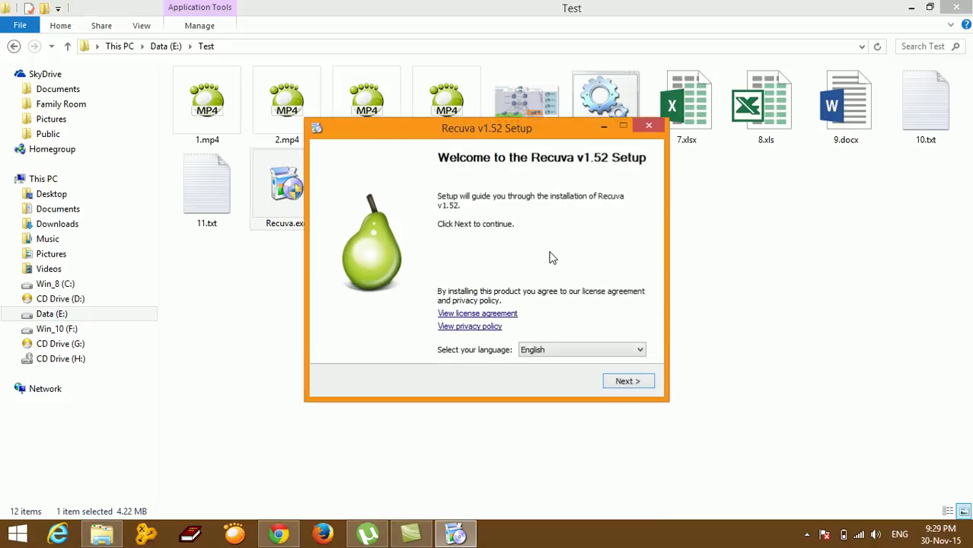
Step: Turn off the Start Menu shortcuts, both 'Scan for deleted files' options and automatic update checks in the install options, then continue
{"action": "left_click", "coordinate": [624, 382]}
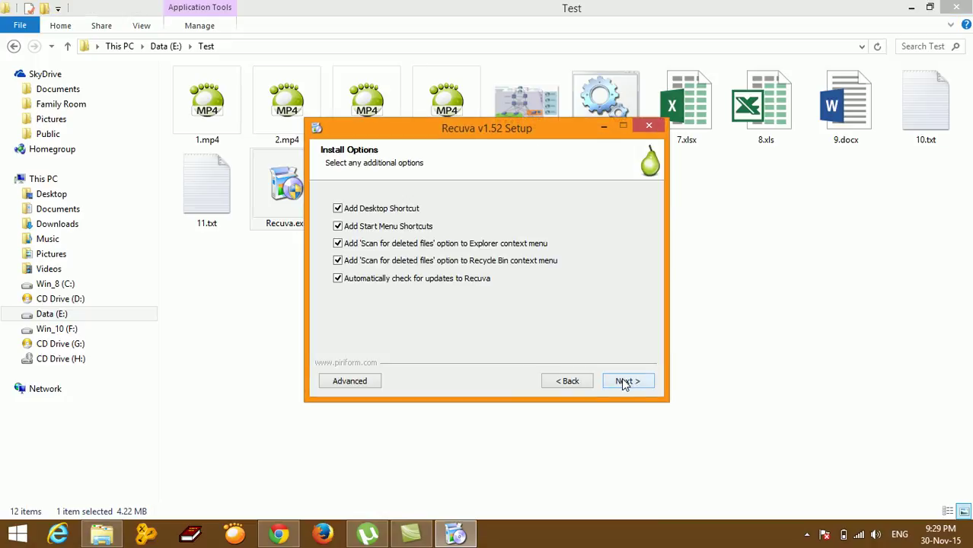
{"action": "left_click", "coordinate": [386, 226]}
{"action": "left_click", "coordinate": [387, 245]}
{"action": "left_click", "coordinate": [387, 261]}
{"action": "left_click", "coordinate": [395, 282]}
{"action": "left_click", "coordinate": [629, 385]}
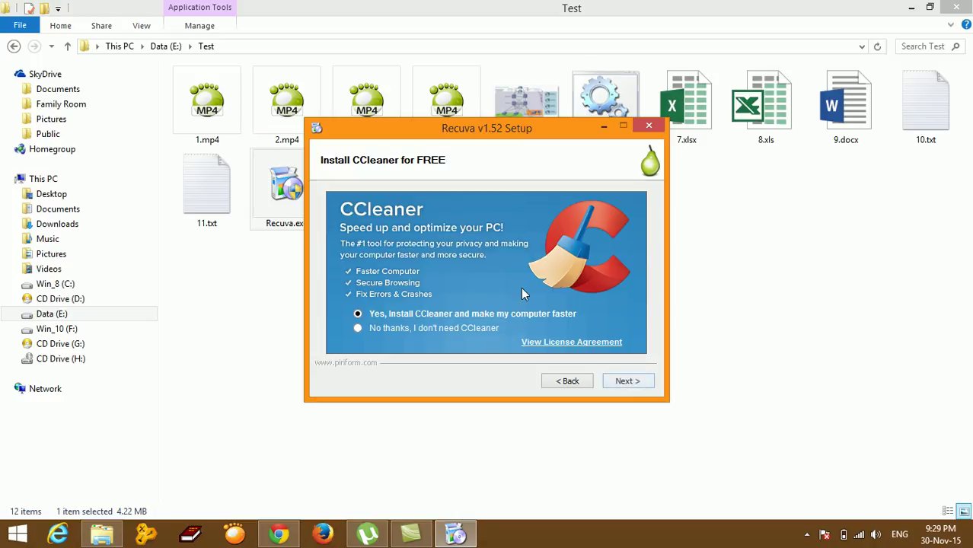
Step: Decline CCleaner, install Recuva, and finish setup with Run Recuva v1.52 enabled and release notes disabled
{"action": "left_click", "coordinate": [458, 328]}
{"action": "left_click", "coordinate": [621, 382]}
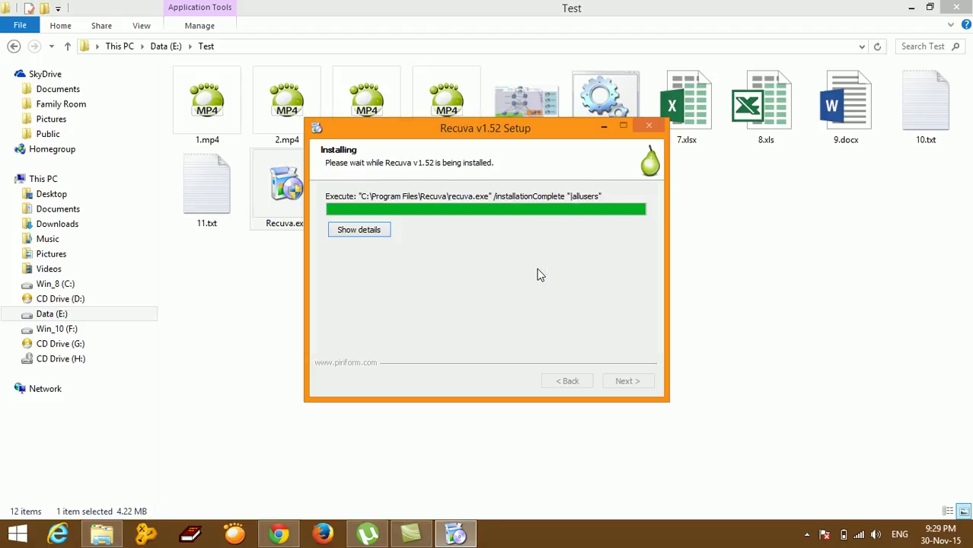
{"action": "left_click", "coordinate": [508, 268]}
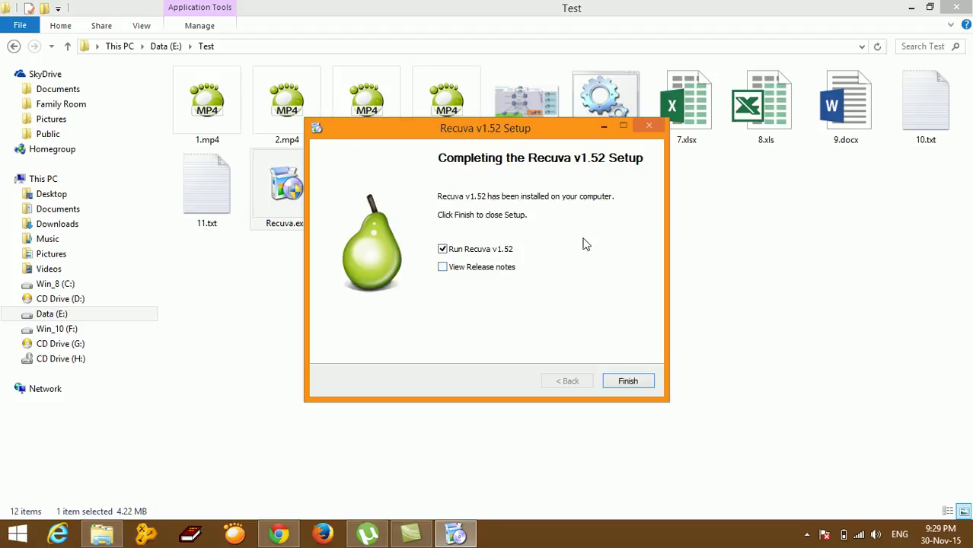
{"action": "left_click", "coordinate": [636, 384]}
Step: Minimize the Test folder window, close the Recuva Wizard, and refresh the desktop
{"action": "left_click", "coordinate": [909, 9]}
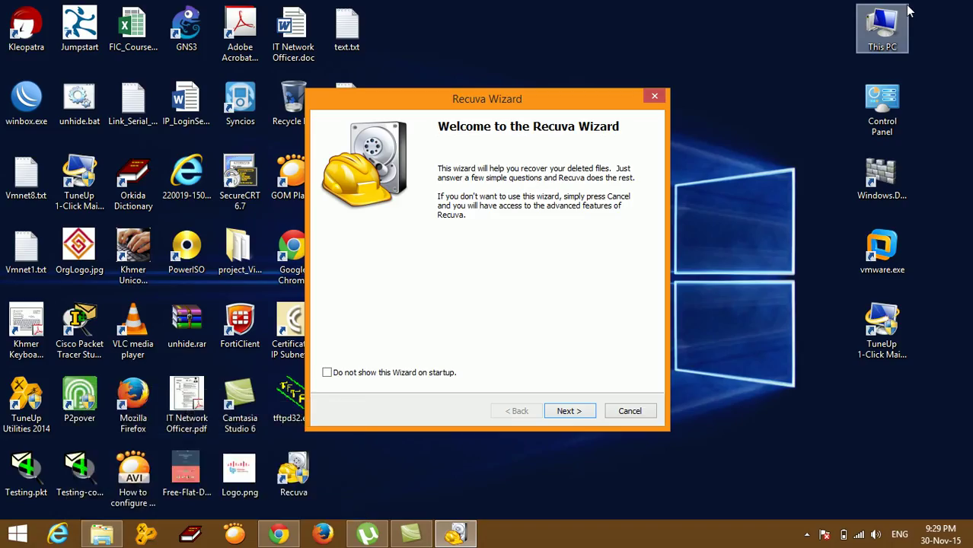
{"action": "left_click", "coordinate": [654, 96]}
{"action": "left_click", "coordinate": [691, 92]}
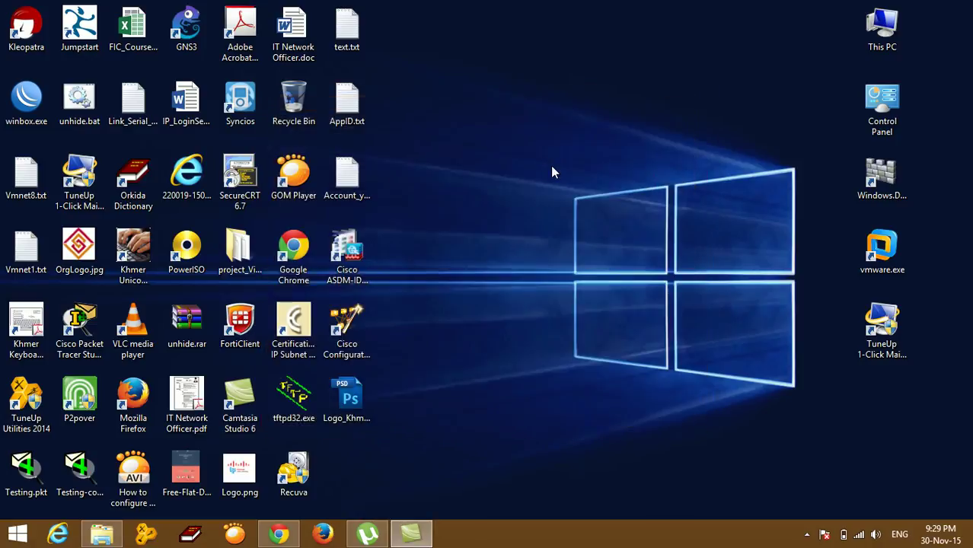
{"action": "left_click", "coordinate": [303, 481]}
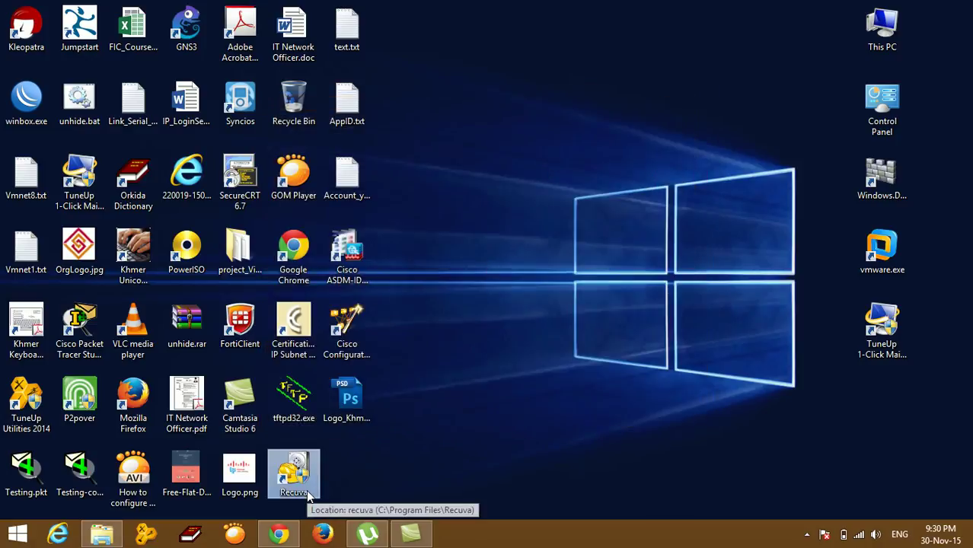
{"action": "right_click", "coordinate": [517, 76]}
{"action": "left_click", "coordinate": [534, 110]}
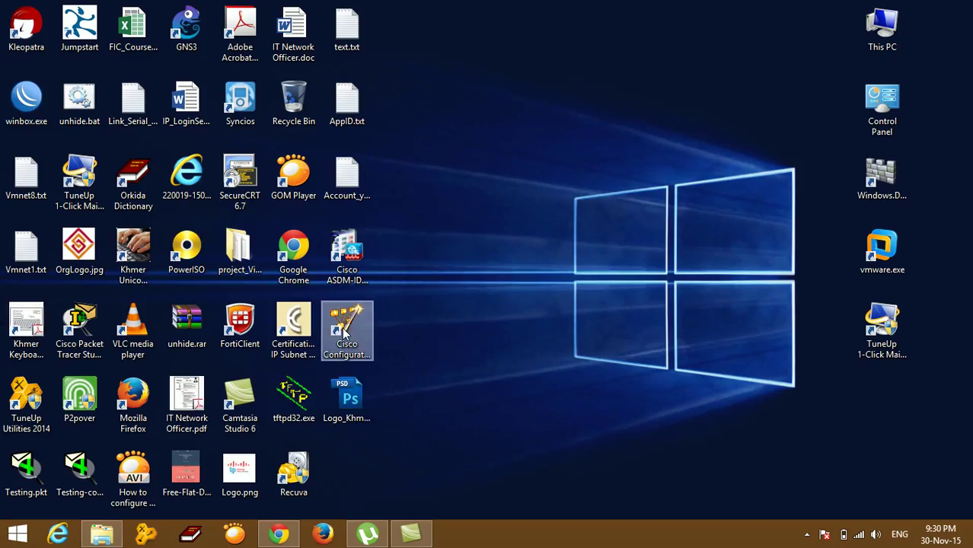
Step: Switch to File Explorer and open the Test folder from the Data (E:) drive
{"action": "left_click", "coordinate": [109, 539]}
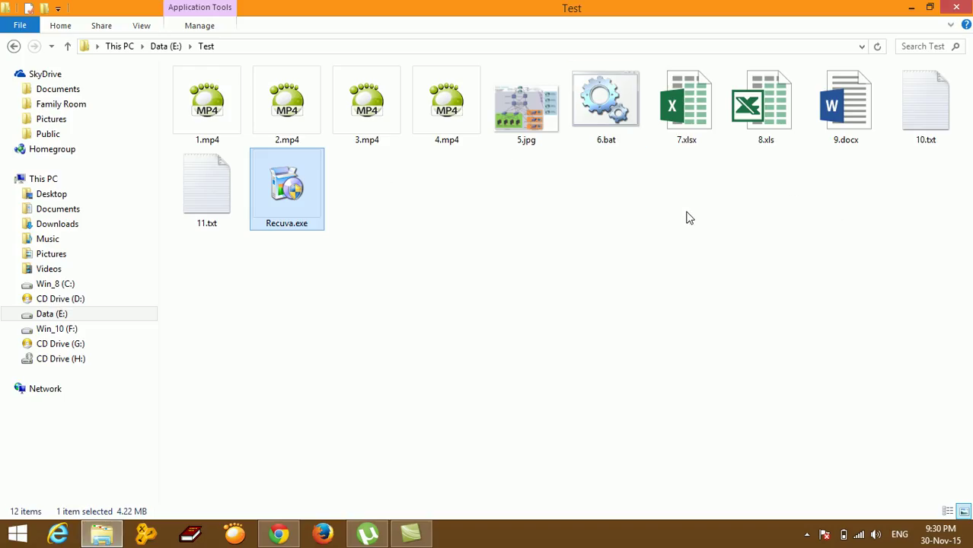
{"action": "left_click", "coordinate": [70, 316]}
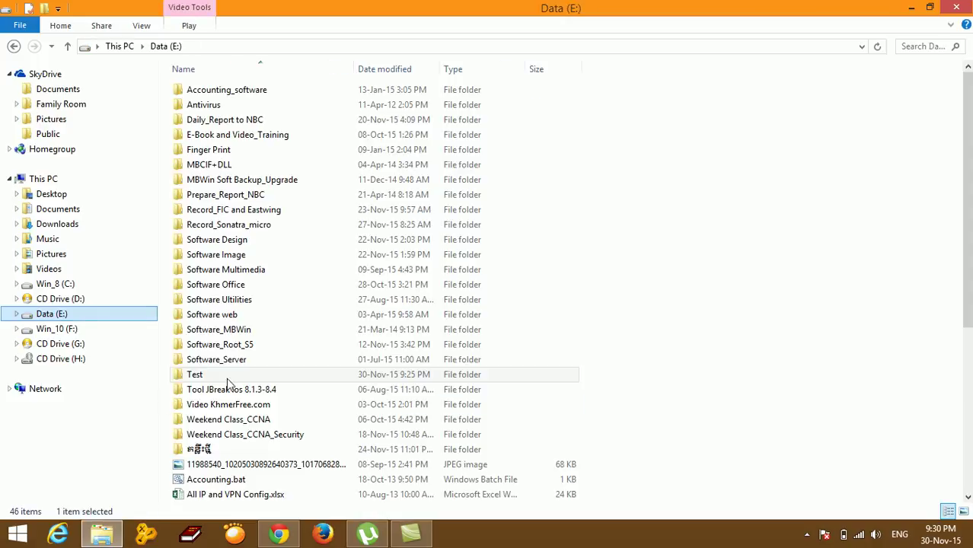
{"action": "left_click", "coordinate": [203, 379]}
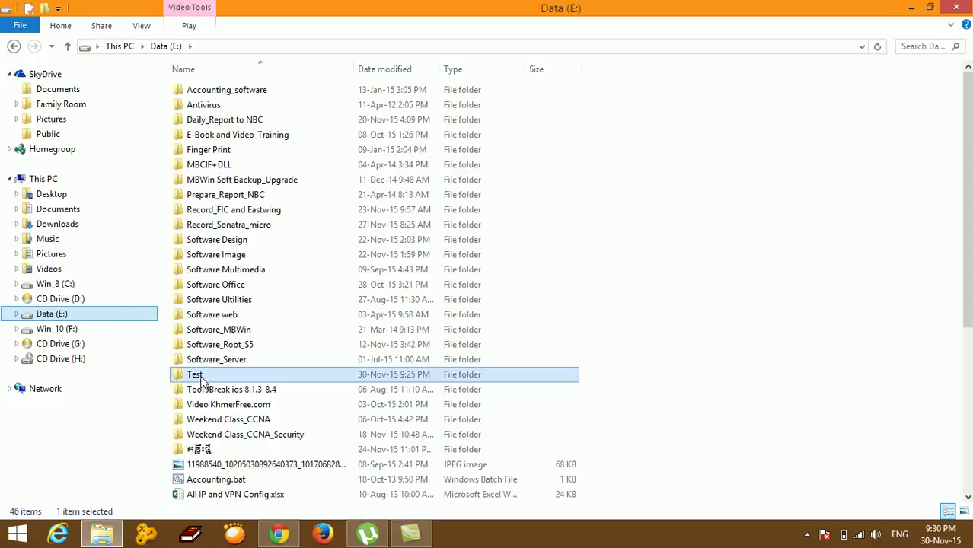
{"action": "double_click", "coordinate": [203, 380]}
Step: Permanently delete all files in the Test folder, from 1.mp4 through Recuva.exe
{"action": "left_click_drag", "start_coordinate": [932, 211], "coordinate": [180, 81]}
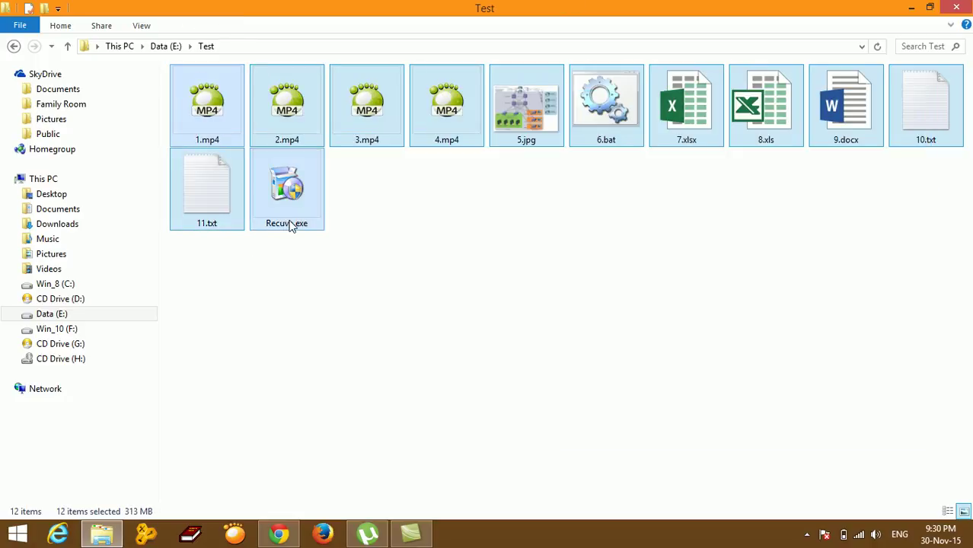
{"action": "key", "text": "shift+Delete"}
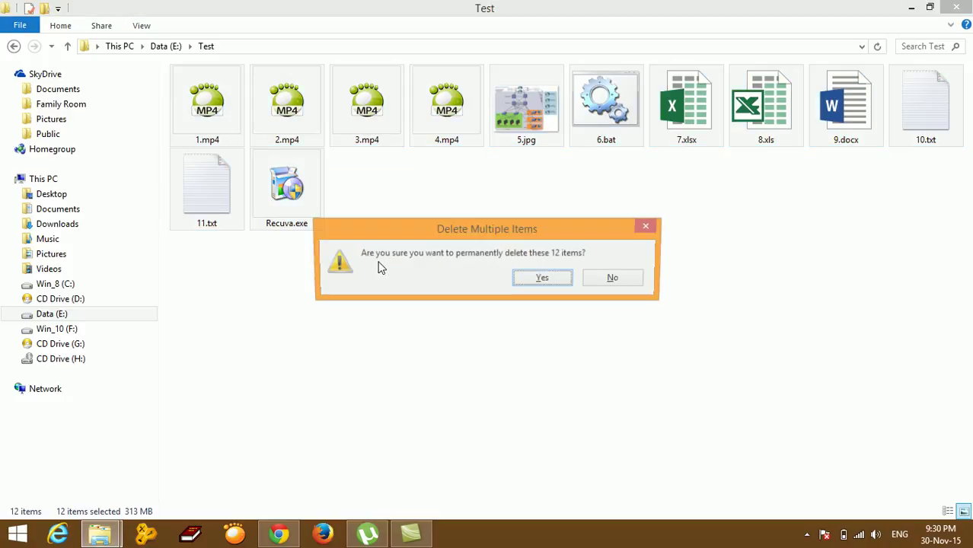
{"action": "left_click", "coordinate": [544, 279]}
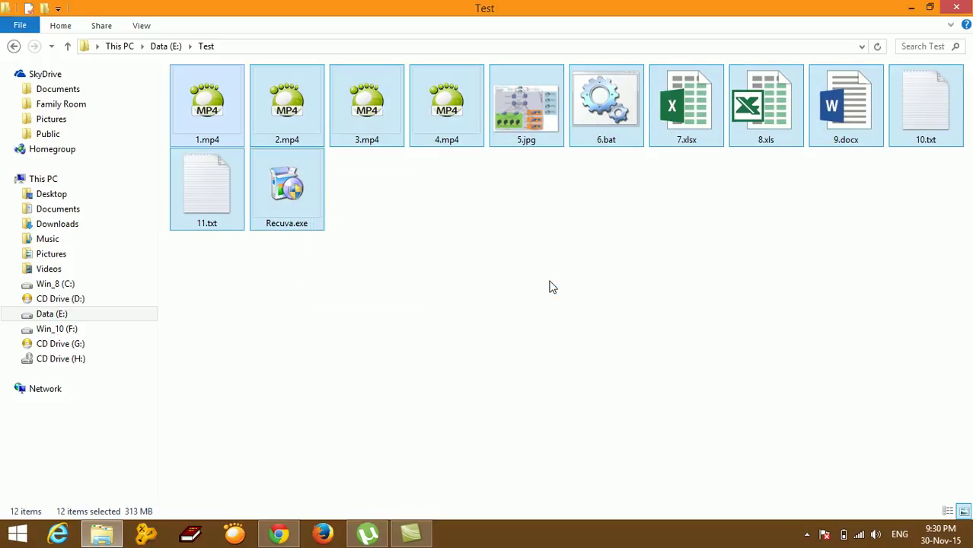
Step: Minimize the folder window, refresh the desktop, and launch Recuva from its desktop shortcut
{"action": "left_click", "coordinate": [910, 9]}
{"action": "left_click", "coordinate": [313, 118]}
{"action": "right_click", "coordinate": [553, 54]}
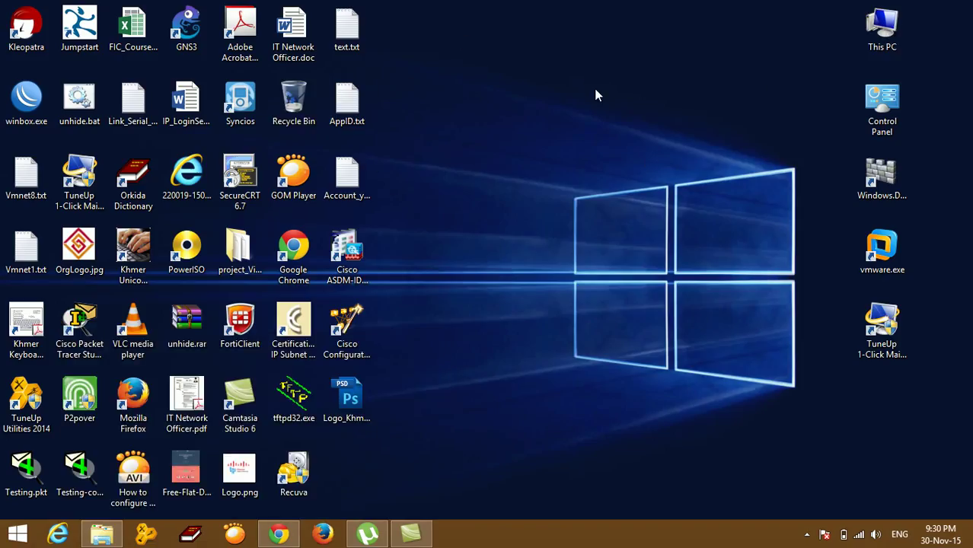
{"action": "left_click", "coordinate": [596, 93]}
{"action": "right_click", "coordinate": [301, 466]}
{"action": "left_click", "coordinate": [388, 144]}
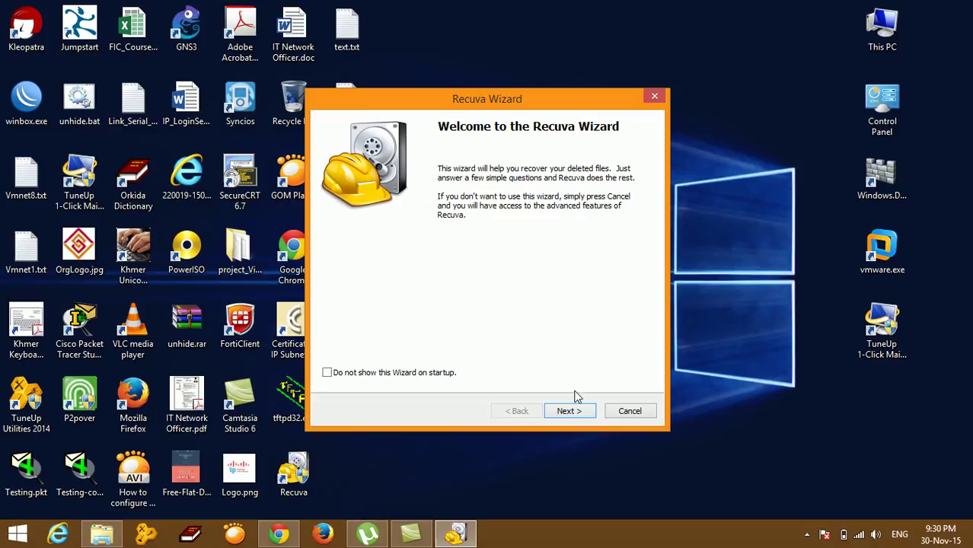
Step: Choose All Files as the file type to recover in the Recuva Wizard and continue to the file location
{"action": "left_click", "coordinate": [569, 411]}
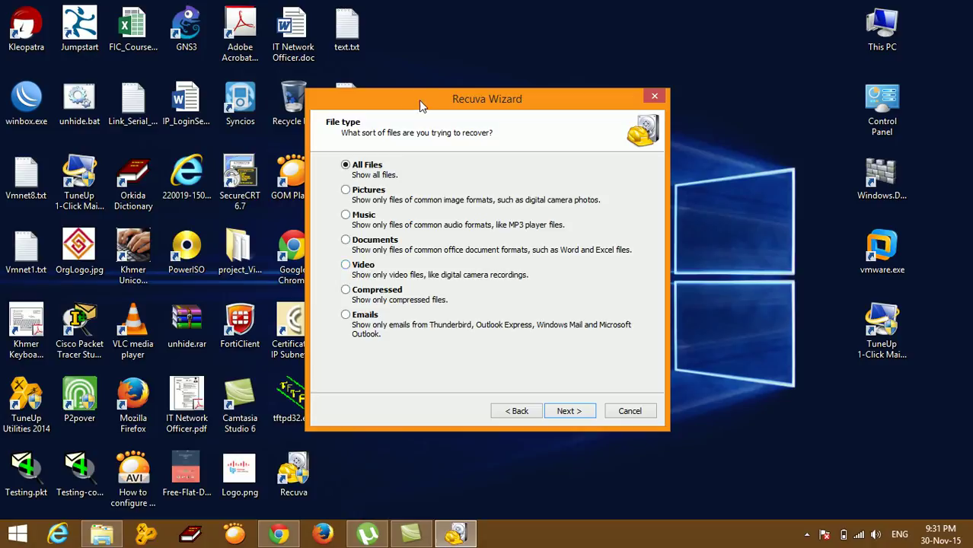
{"action": "left_click_drag", "start_coordinate": [420, 104], "coordinate": [507, 77]}
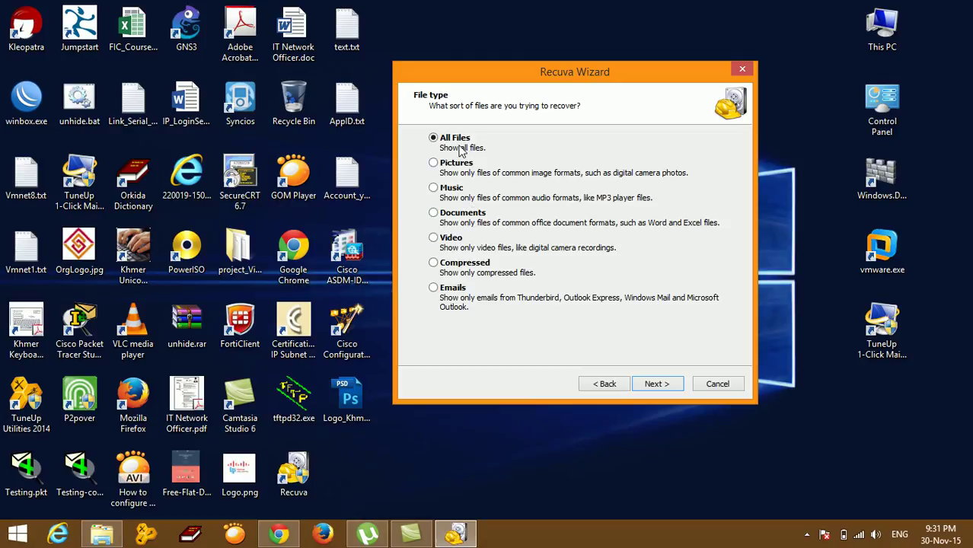
{"action": "left_click", "coordinate": [657, 384]}
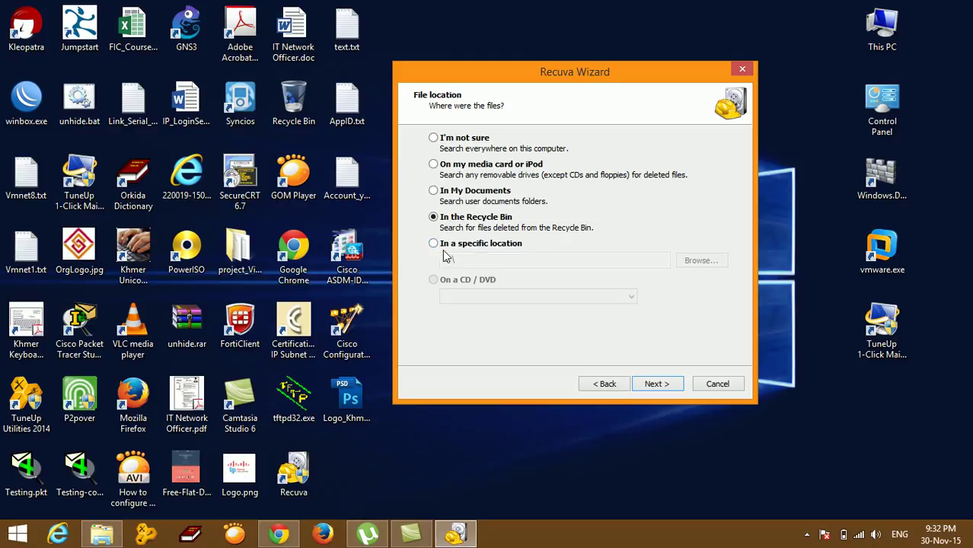
Step: Set the file location to a specific location, choosing the Test folder on the Data (E:) drive
{"action": "left_click", "coordinate": [460, 248]}
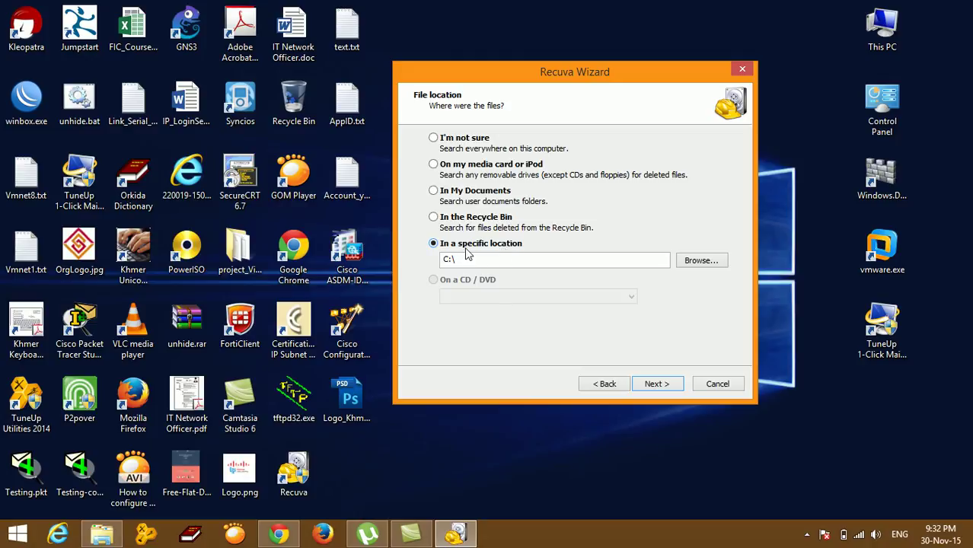
{"action": "left_click", "coordinate": [512, 261]}
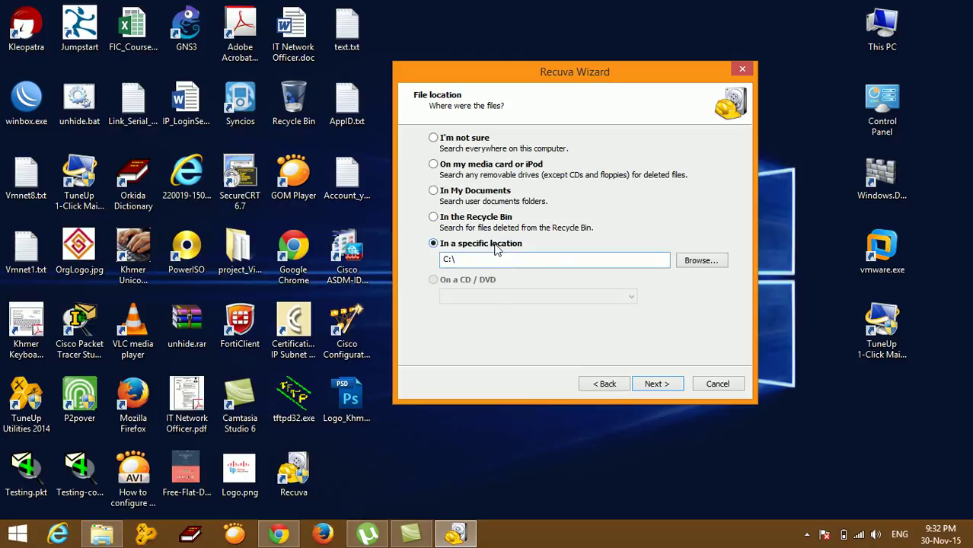
{"action": "left_click", "coordinate": [701, 261]}
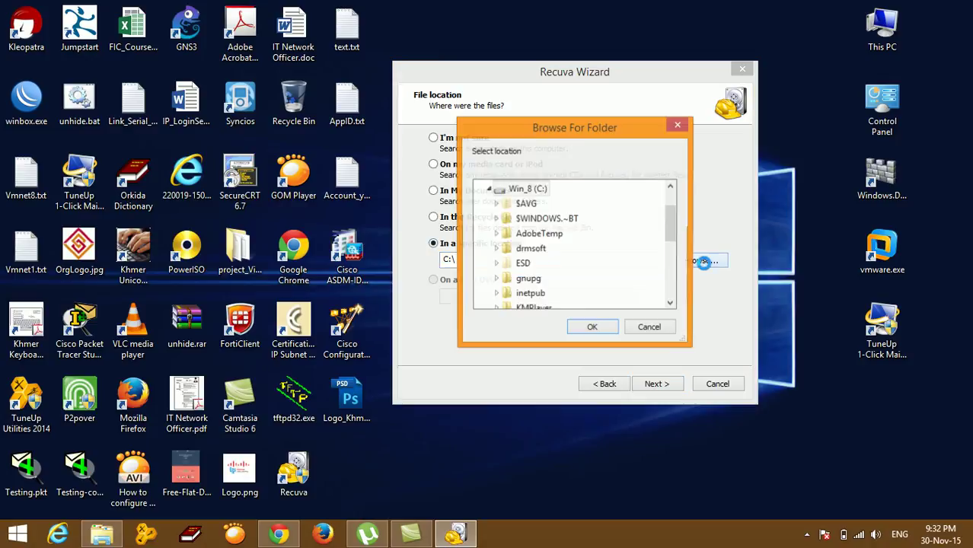
{"action": "left_click_drag", "start_coordinate": [680, 214], "coordinate": [683, 280]}
{"action": "left_click", "coordinate": [524, 247]}
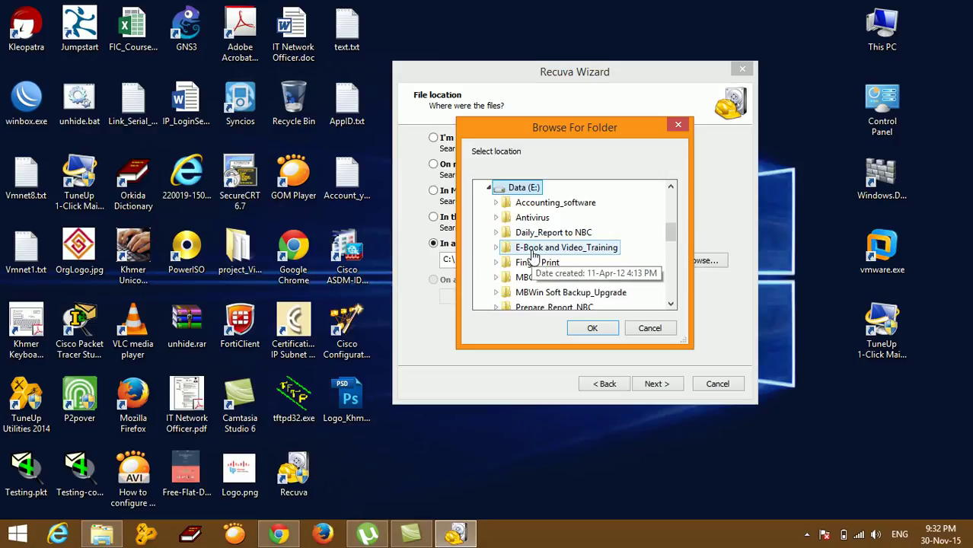
{"action": "left_click_drag", "start_coordinate": [673, 237], "coordinate": [678, 269]}
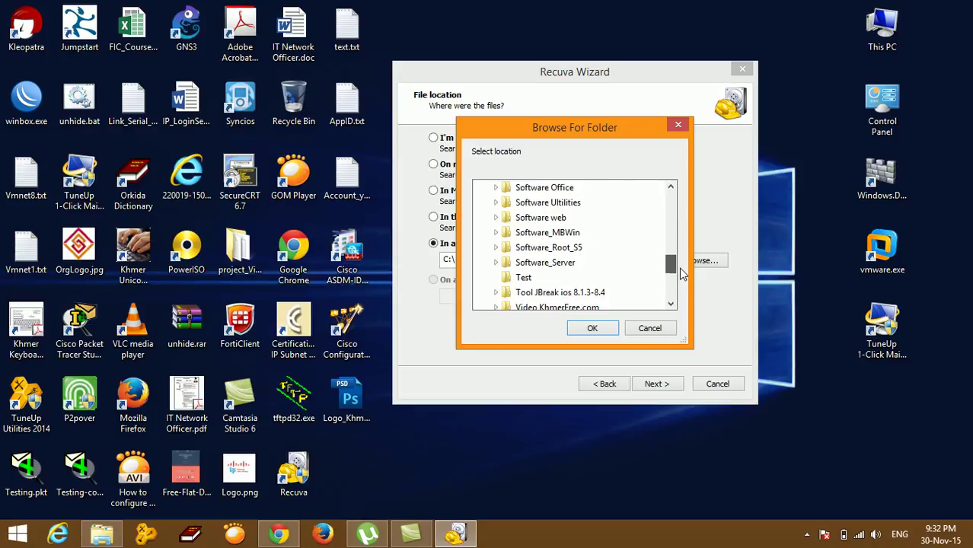
{"action": "left_click", "coordinate": [526, 284]}
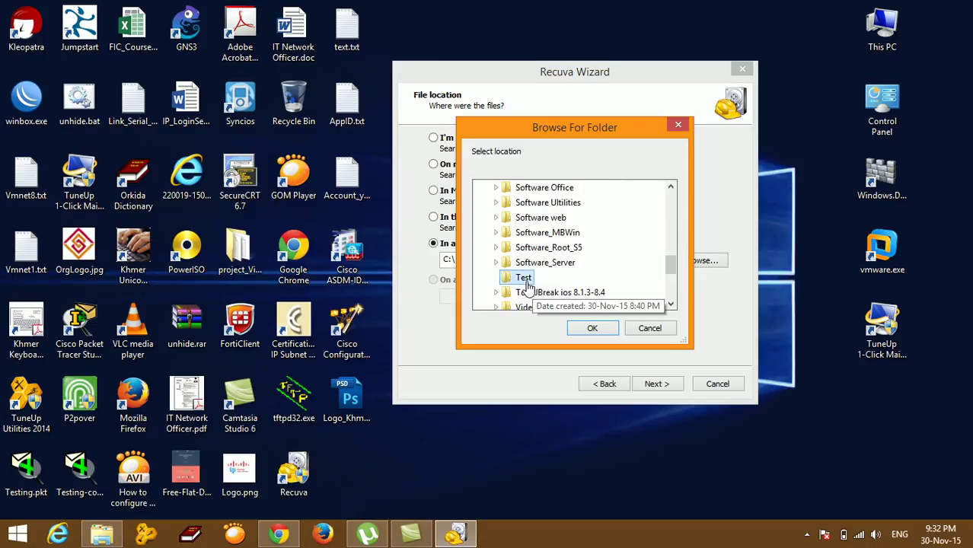
{"action": "left_click", "coordinate": [591, 330]}
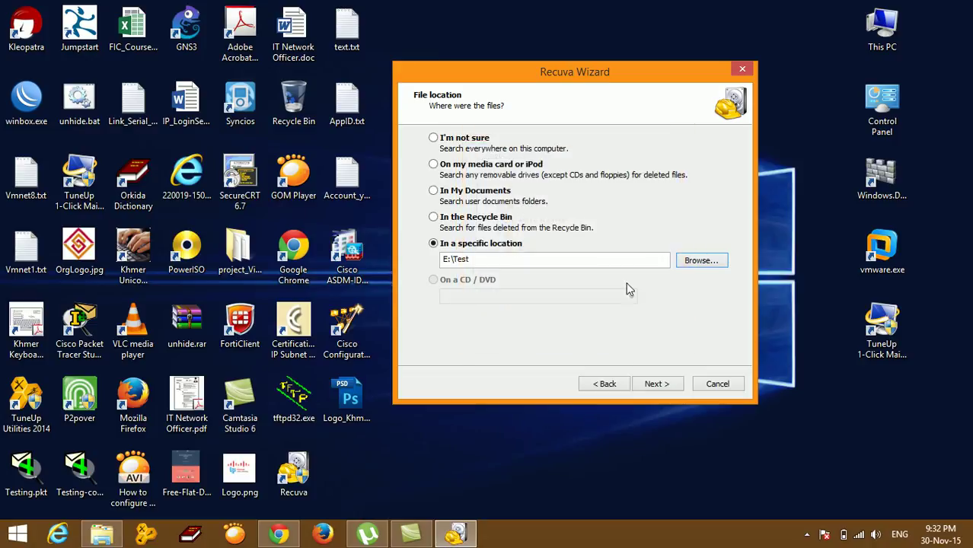
Step: Continue the wizard, start the file search without Deep Scan, and maximize the results window
{"action": "left_click", "coordinate": [659, 384]}
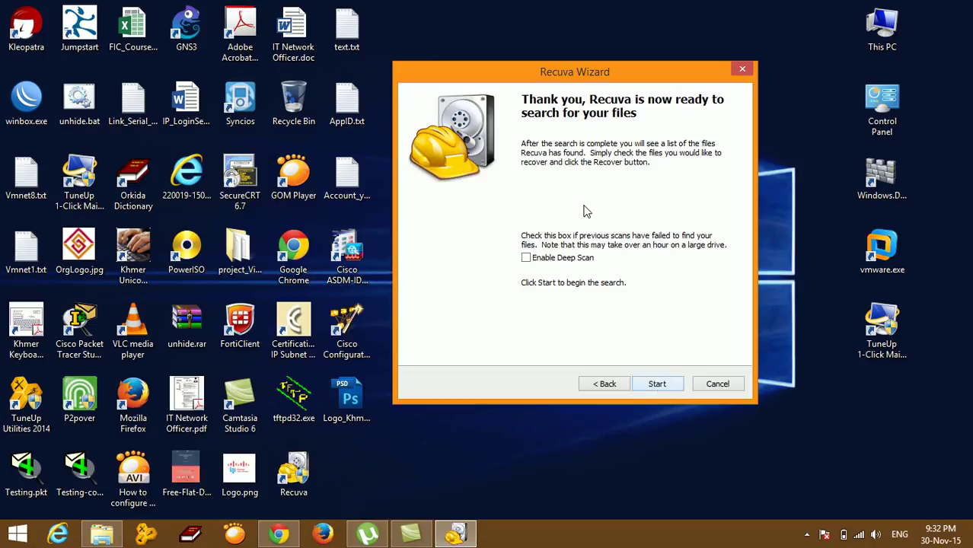
{"action": "left_click", "coordinate": [658, 384]}
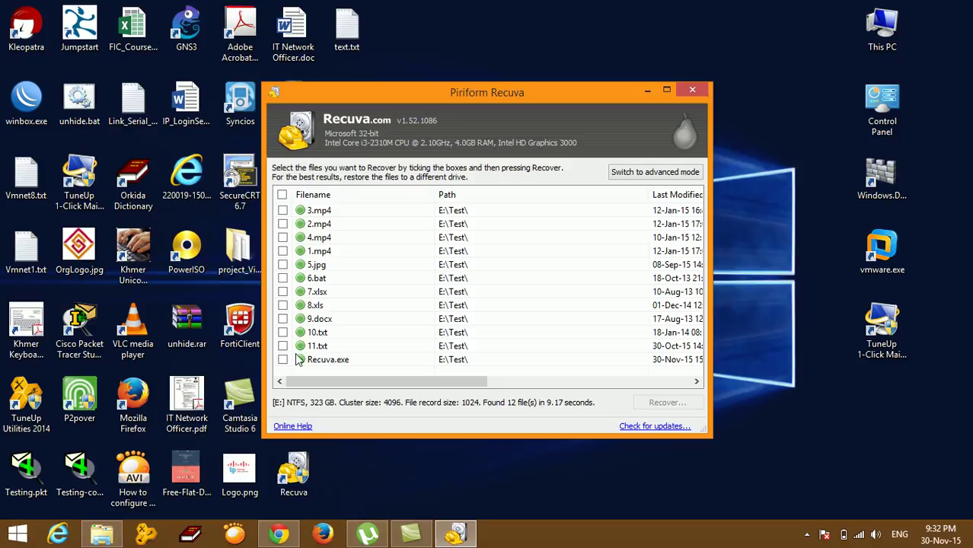
{"action": "left_click", "coordinate": [667, 91]}
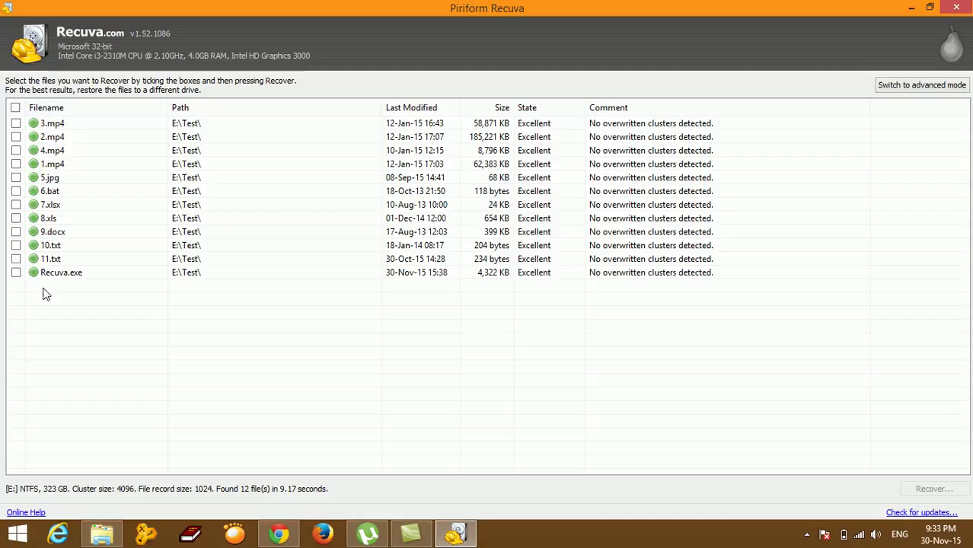
Step: Recover all found files into the Test folder on Data (E:), agreeing to restore to the same drive, and close Recuva
{"action": "left_click", "coordinate": [16, 108]}
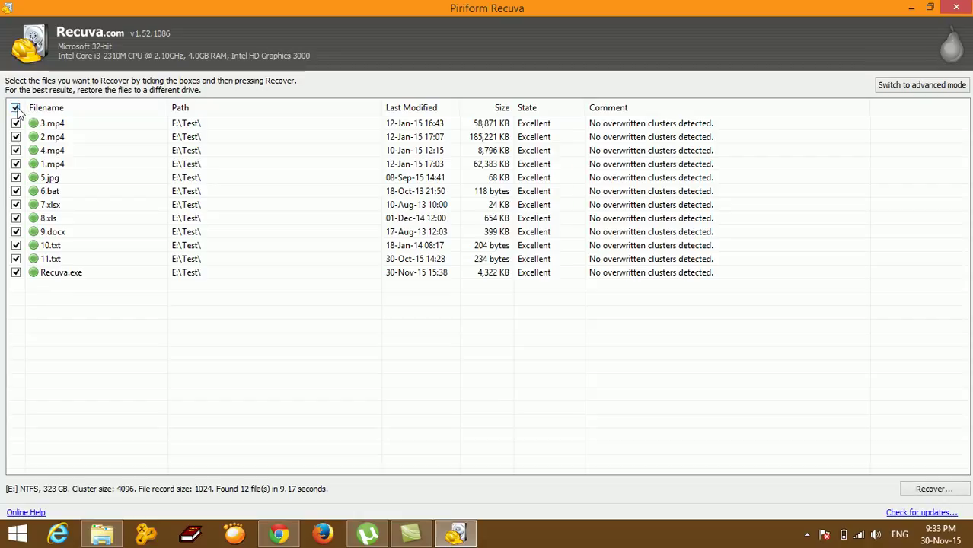
{"action": "left_click", "coordinate": [948, 496]}
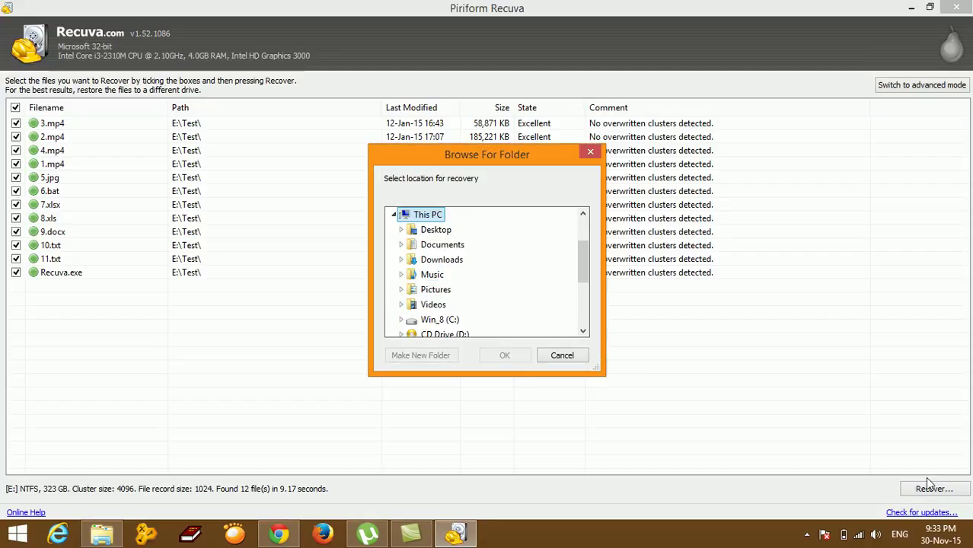
{"action": "left_click_drag", "start_coordinate": [587, 255], "coordinate": [586, 293]}
{"action": "left_click", "coordinate": [445, 260]}
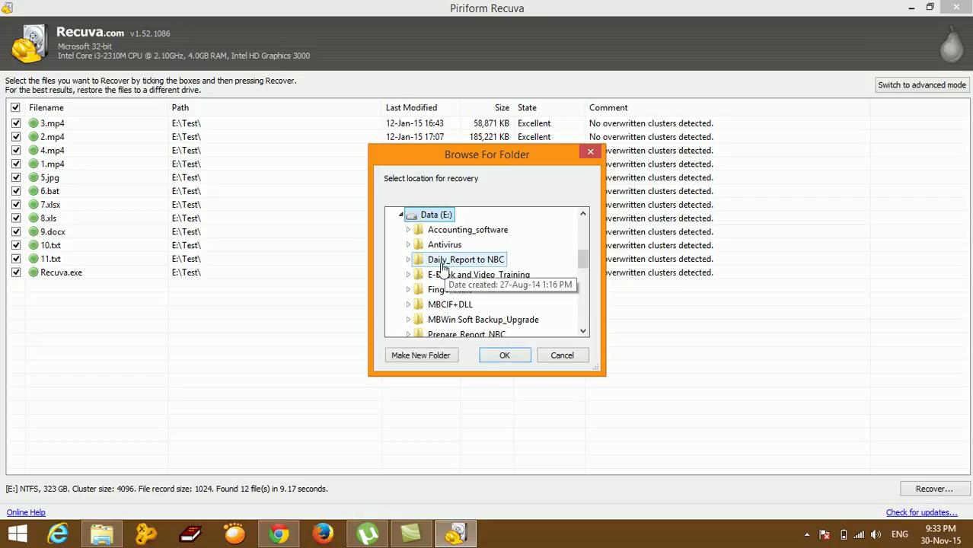
{"action": "left_click_drag", "start_coordinate": [585, 260], "coordinate": [592, 295]}
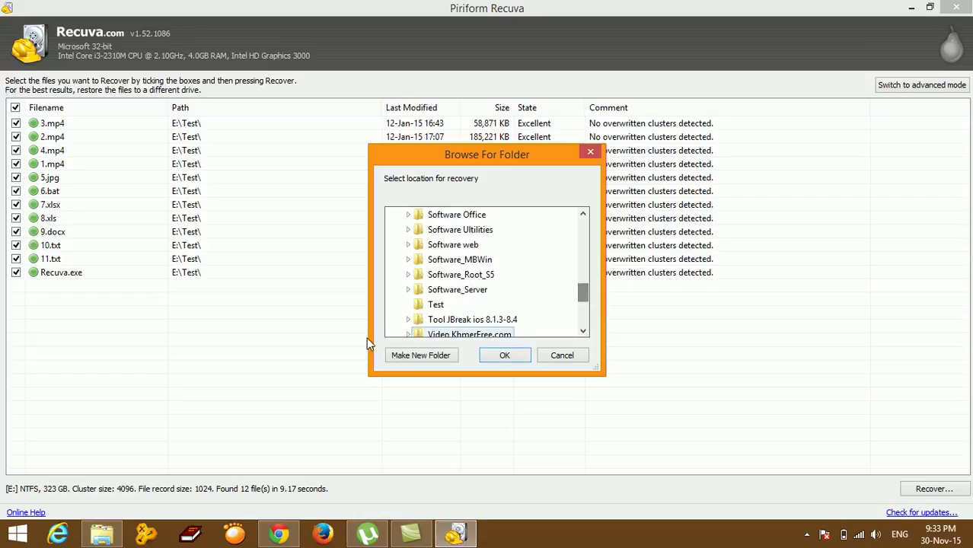
{"action": "left_click", "coordinate": [427, 307]}
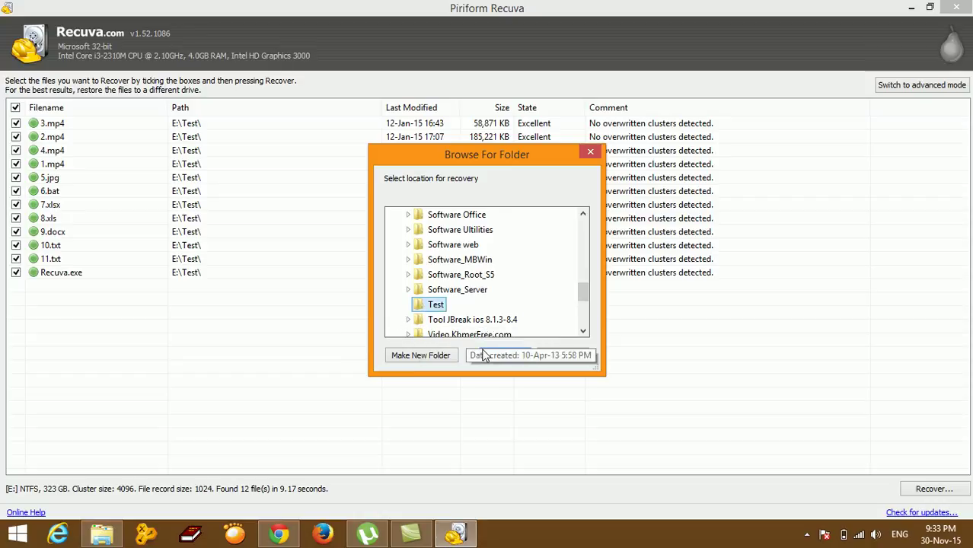
{"action": "left_click", "coordinate": [490, 359]}
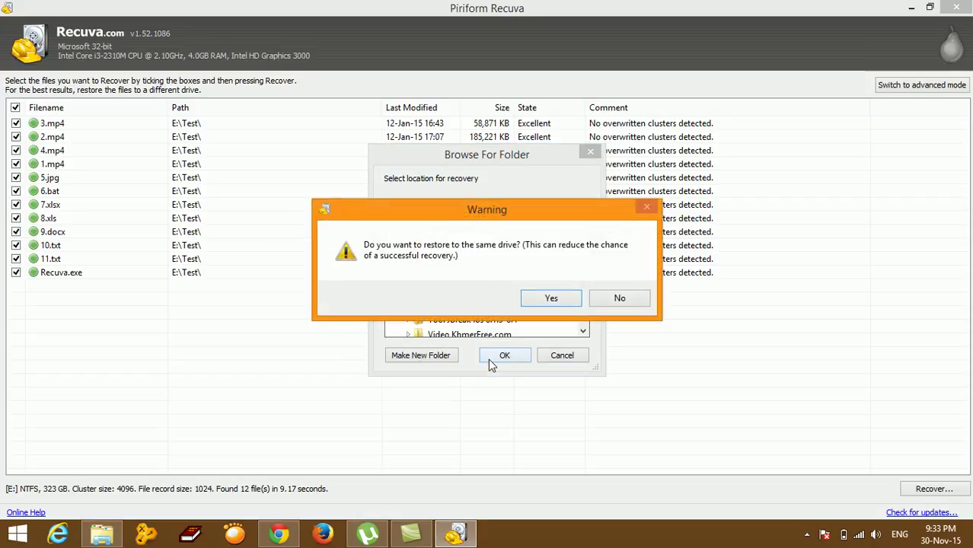
{"action": "left_click", "coordinate": [553, 300]}
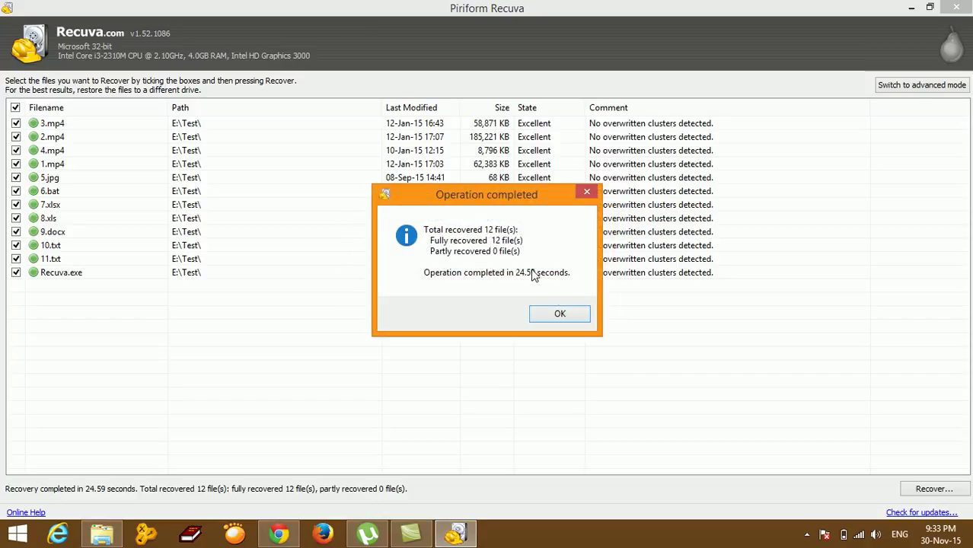
{"action": "left_click", "coordinate": [559, 311]}
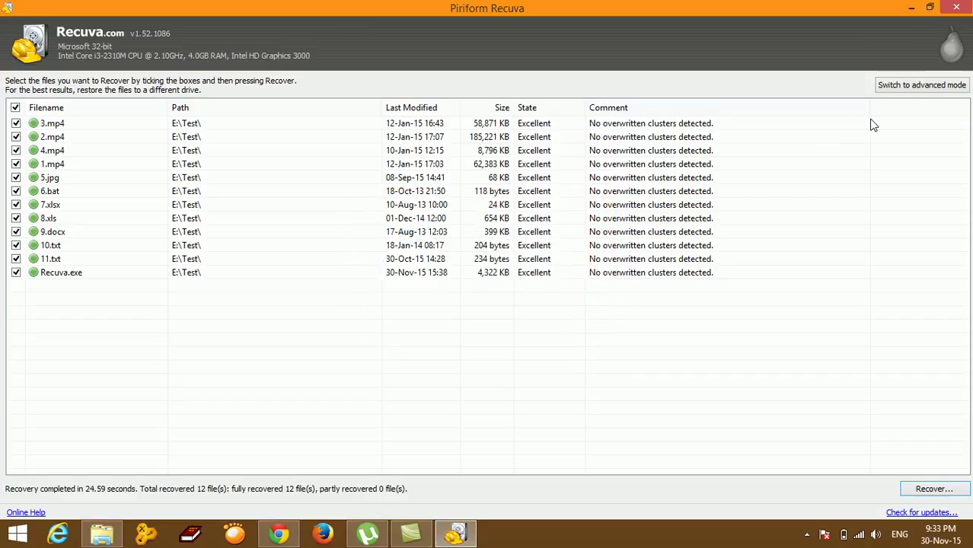
{"action": "left_click", "coordinate": [960, 6]}
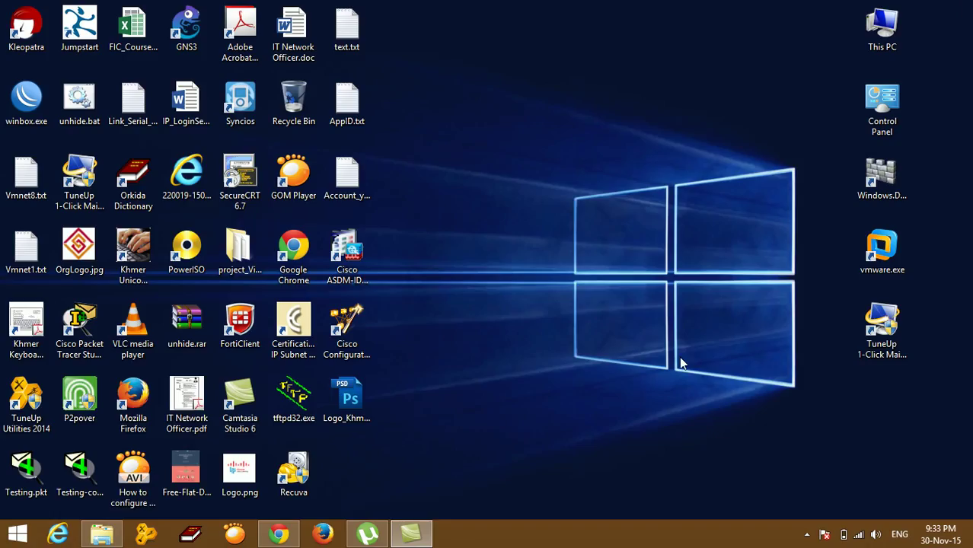
Step: Switch to File Explorer, reopen the Test folder from the Data (E:) drive, and check the recovered files
{"action": "left_click", "coordinate": [103, 537]}
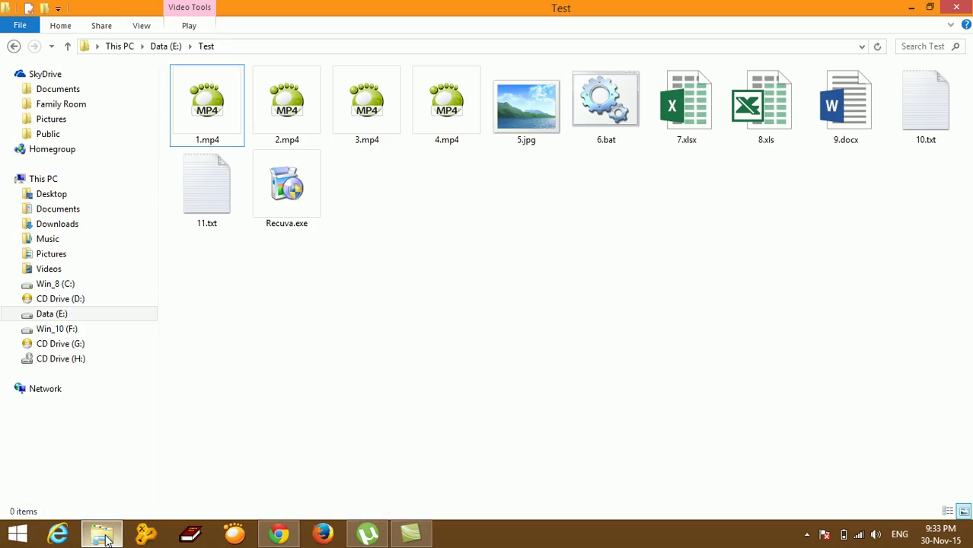
{"action": "left_click", "coordinate": [61, 320]}
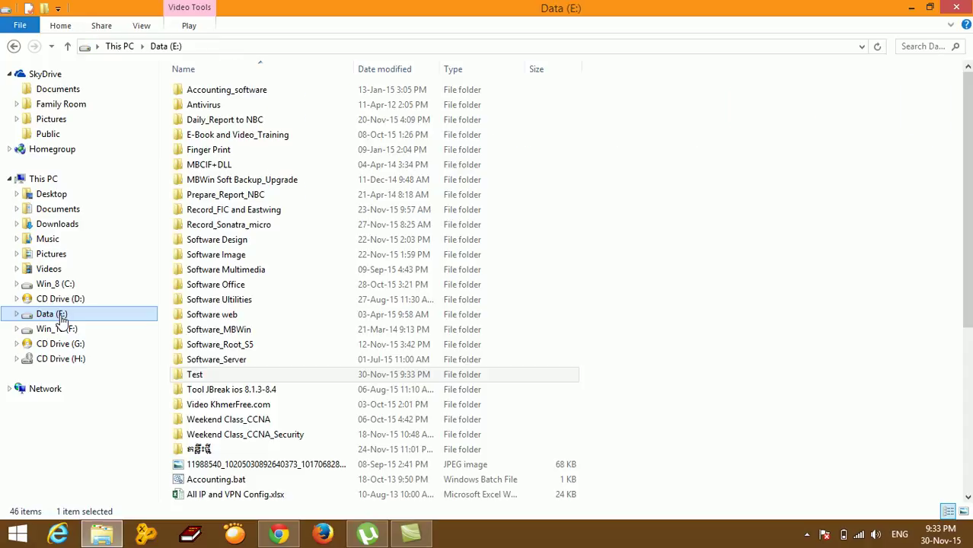
{"action": "double_click", "coordinate": [207, 375]}
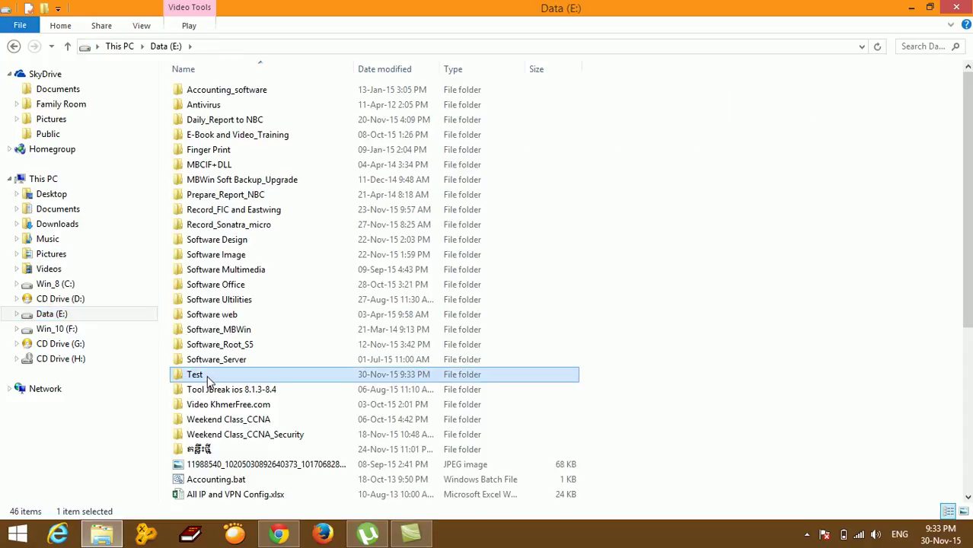
{"action": "left_click_drag", "start_coordinate": [925, 218], "coordinate": [175, 67]}
{"action": "left_click", "coordinate": [458, 234]}
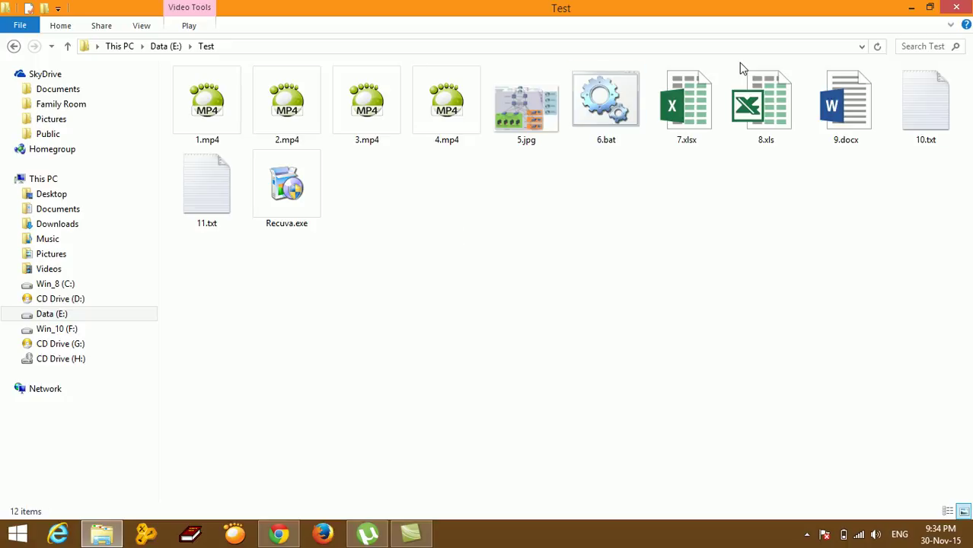
Step: Minimize the Test folder window and refresh the desktop
{"action": "left_click", "coordinate": [912, 7]}
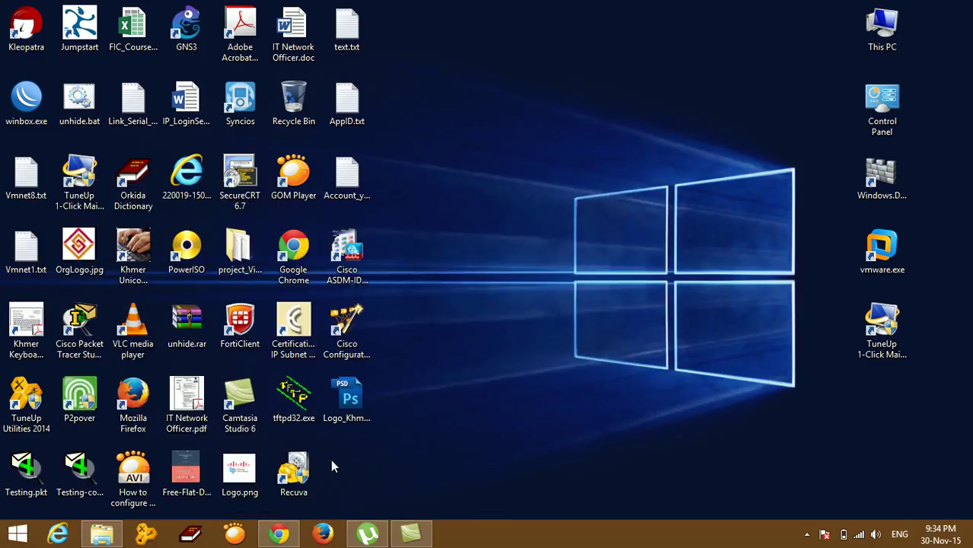
{"action": "left_click", "coordinate": [294, 474]}
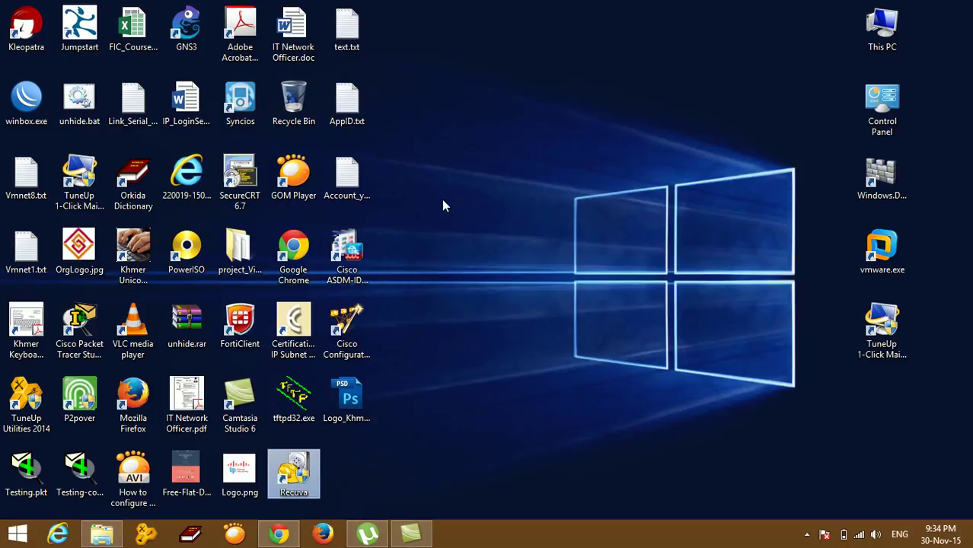
{"action": "right_click", "coordinate": [478, 147]}
{"action": "left_click", "coordinate": [504, 190]}
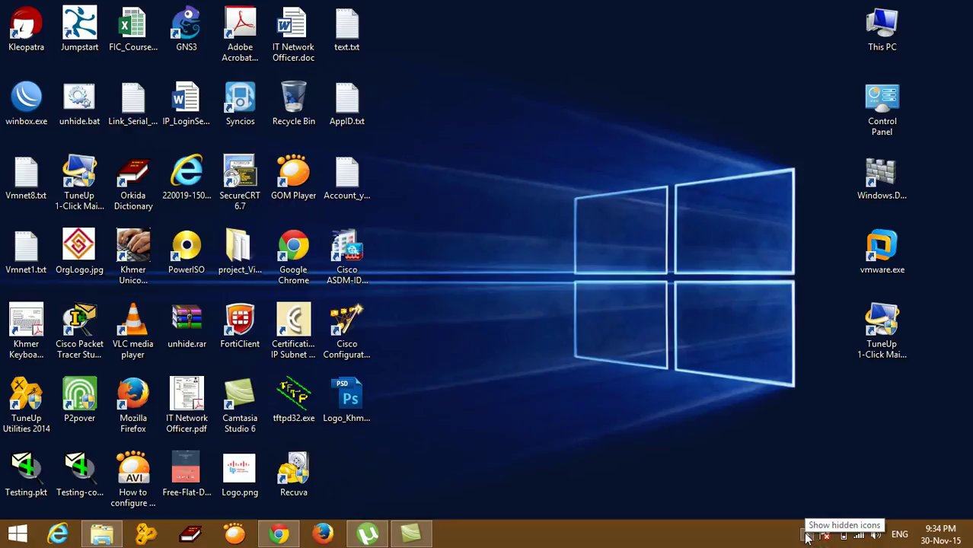
{"action": "left_click", "coordinate": [807, 537]}
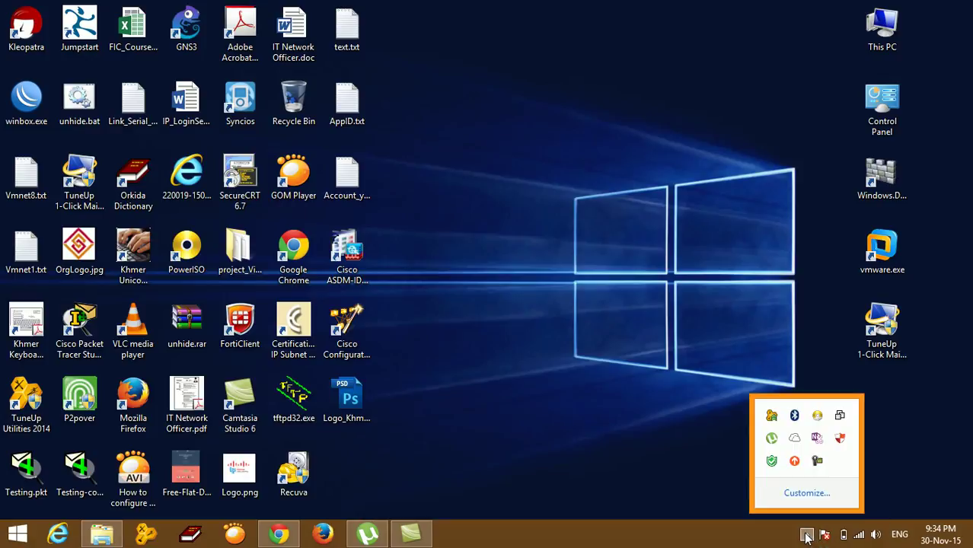
{"action": "left_click", "coordinate": [819, 463]}
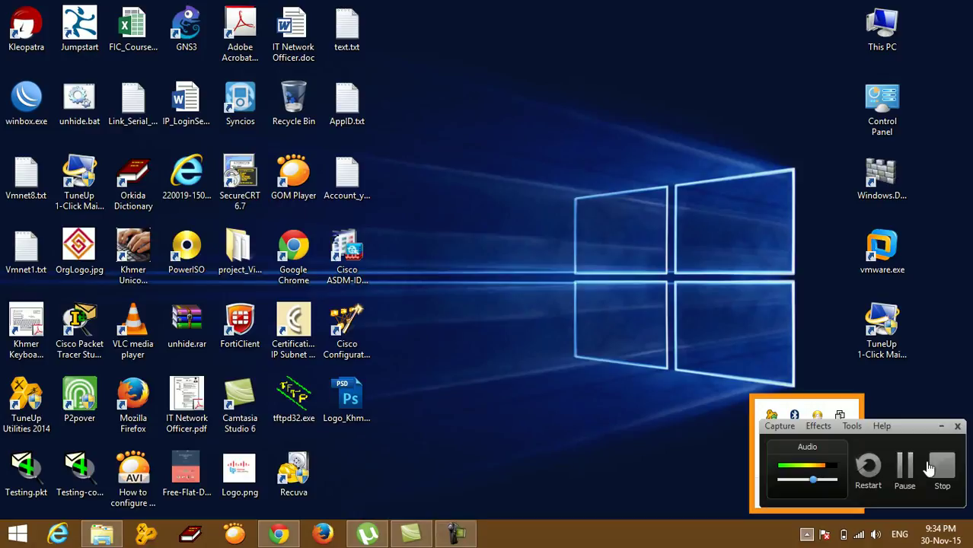